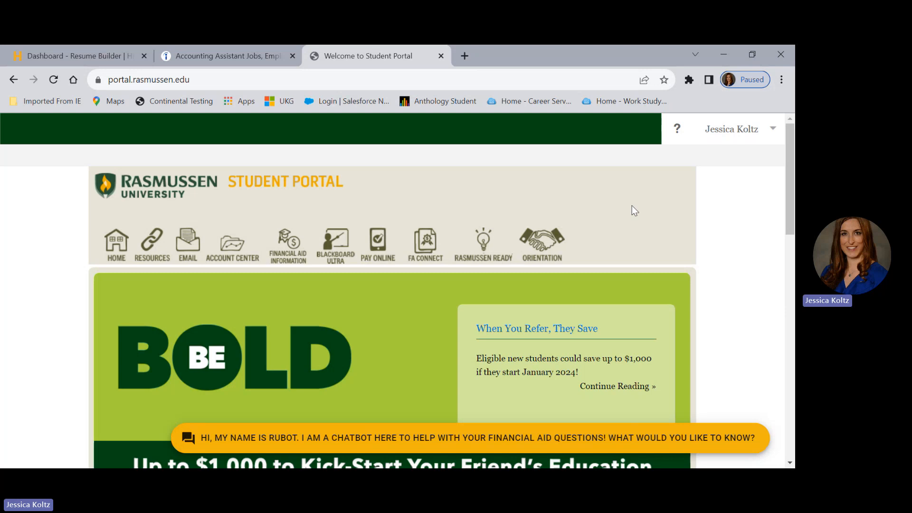
Open the student portal's Career Services resource page and find the Hiration link.
drag(791, 177, 792, 192)
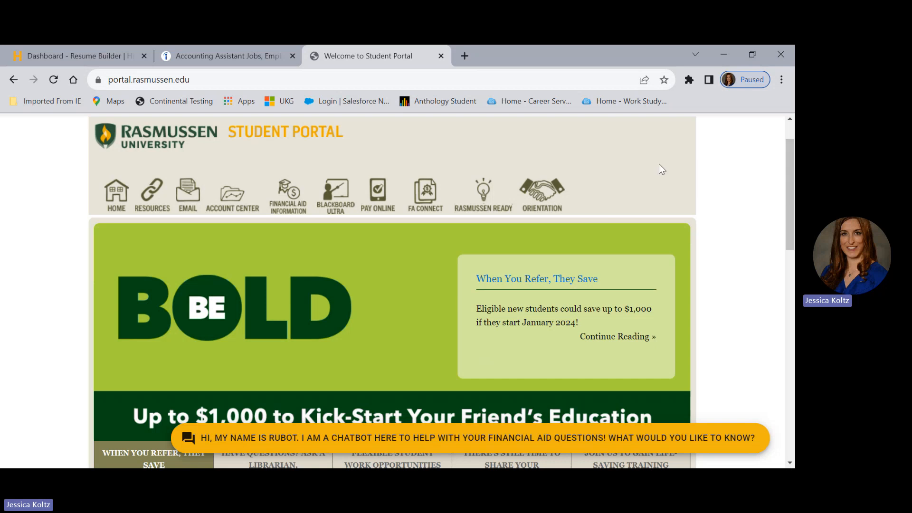
mouse_move(151, 193)
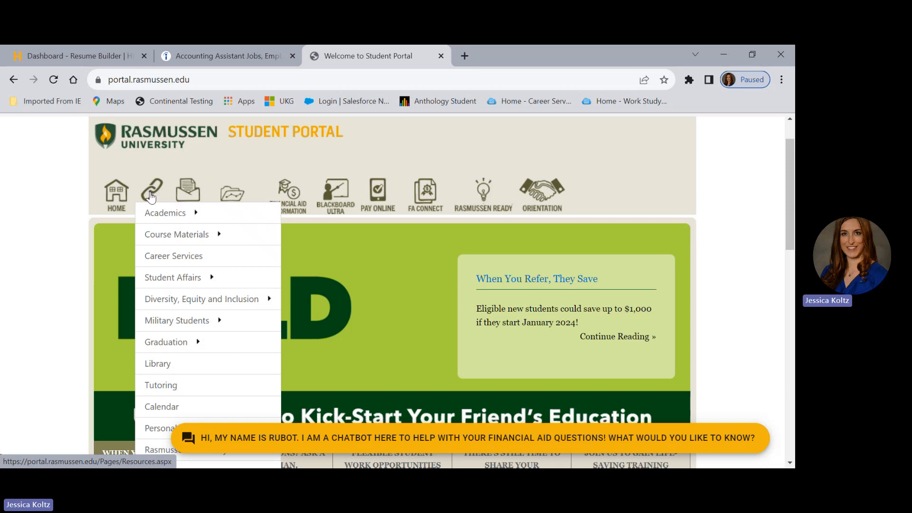
click(159, 259)
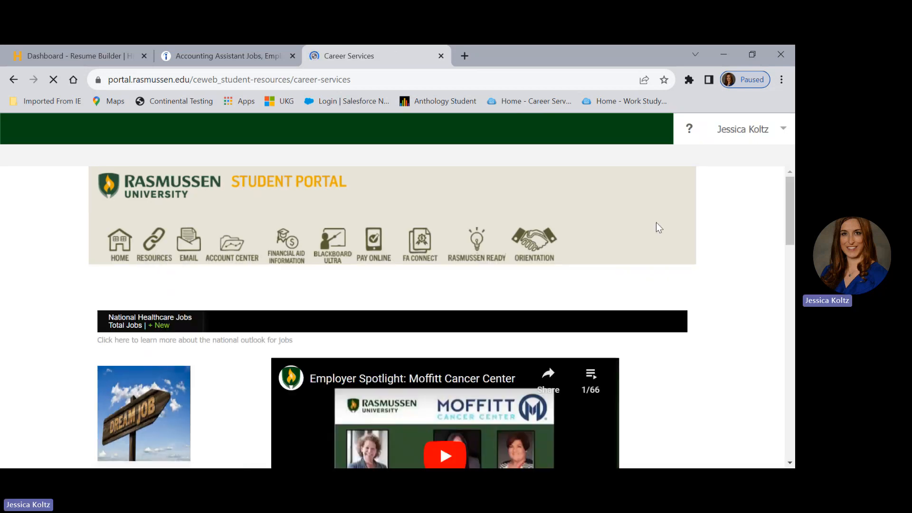
drag(789, 204, 786, 246)
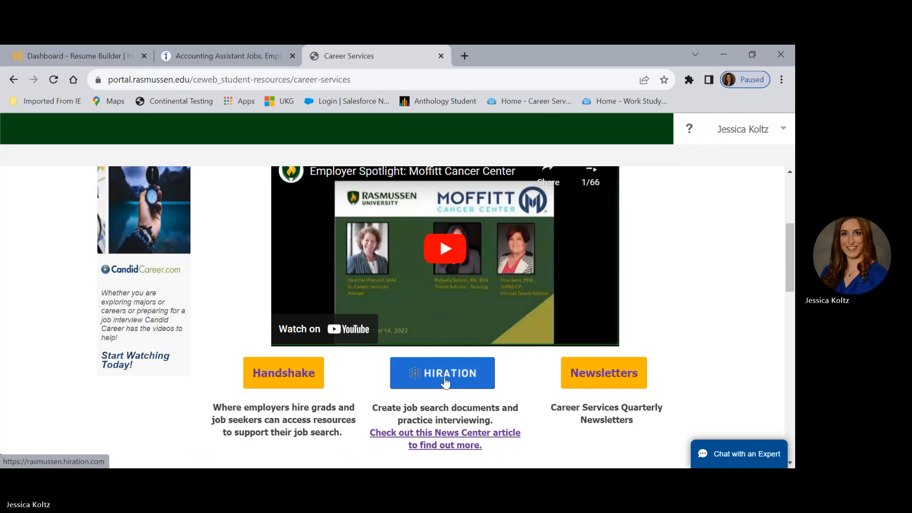
Switch to the Hiration resume builder and start a new resume with the Basic 1 template.
click(115, 53)
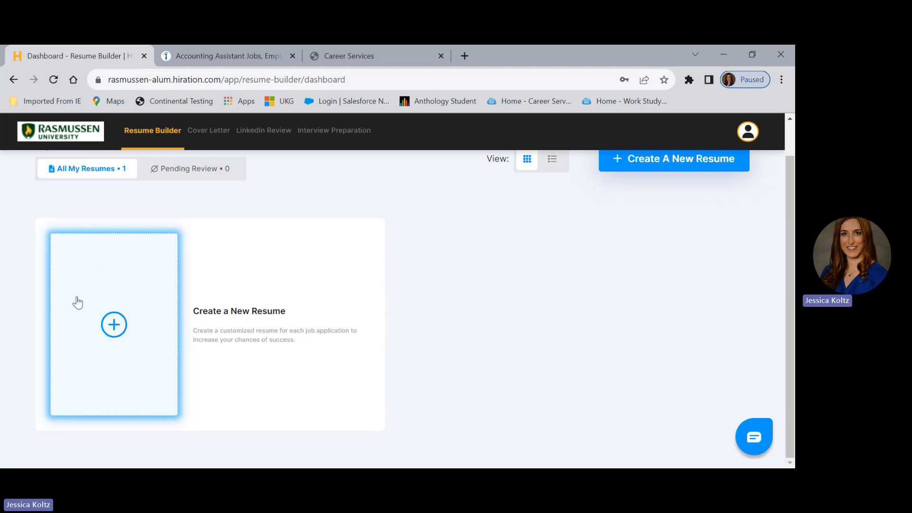
click(115, 326)
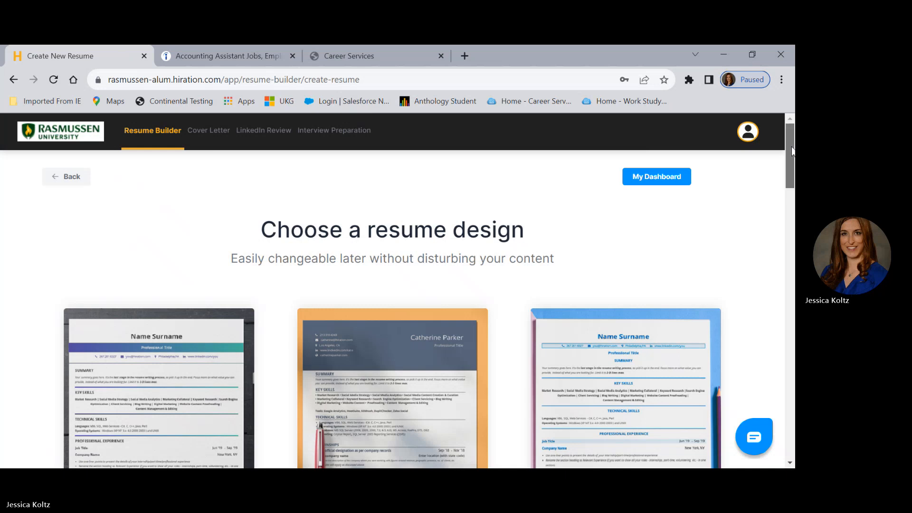
drag(792, 151, 792, 159)
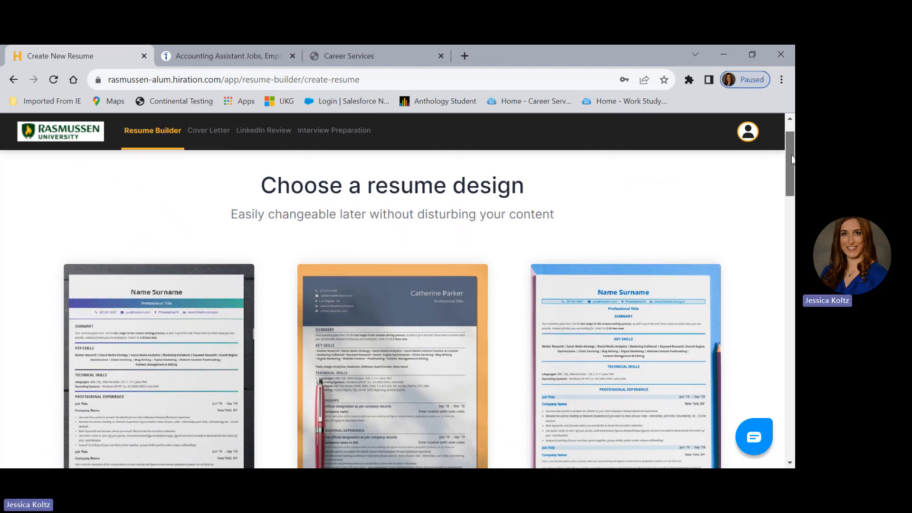
drag(792, 159, 791, 297)
mouse_move(436, 257)
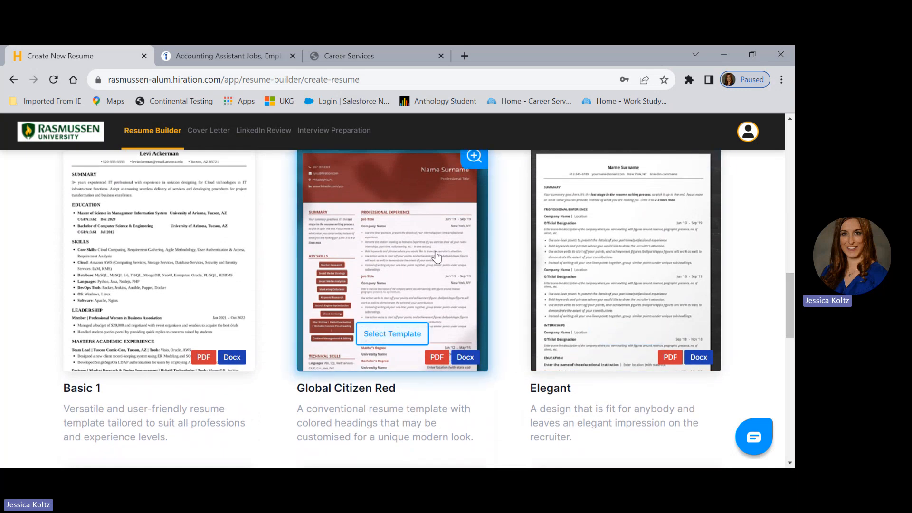
mouse_move(577, 292)
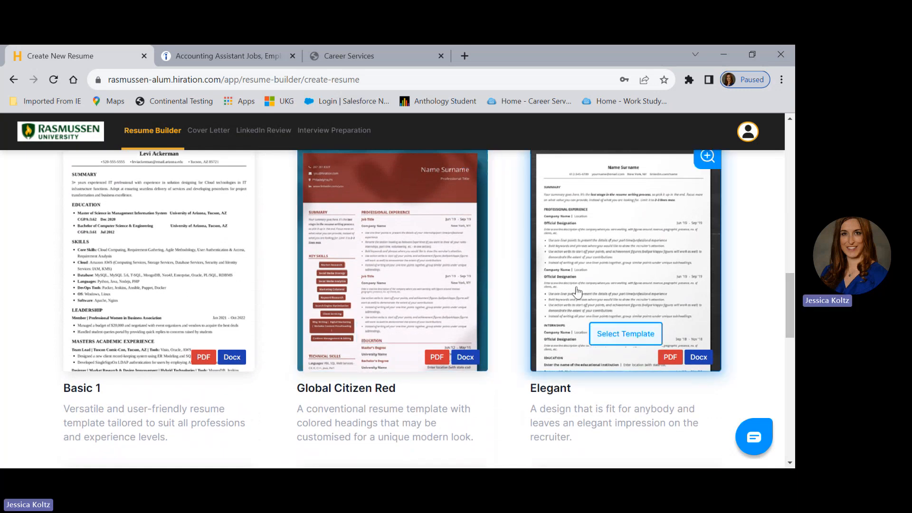
mouse_move(197, 290)
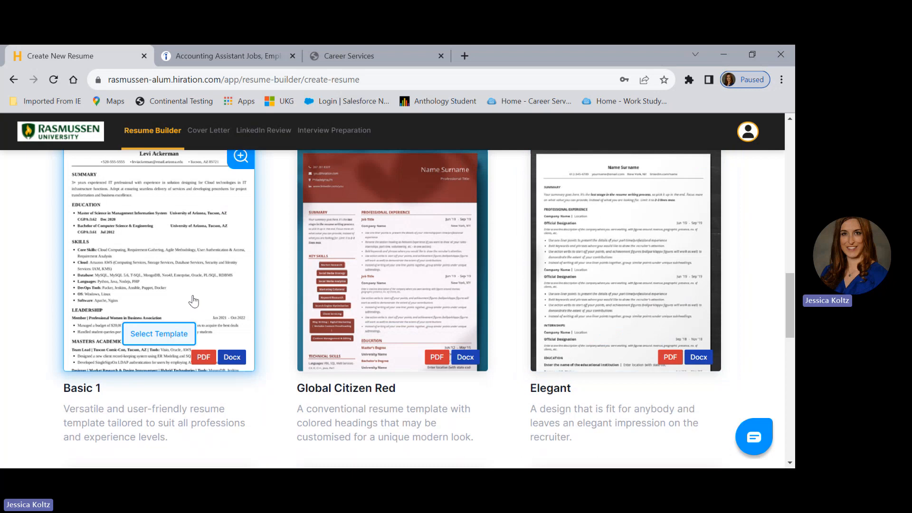
click(182, 338)
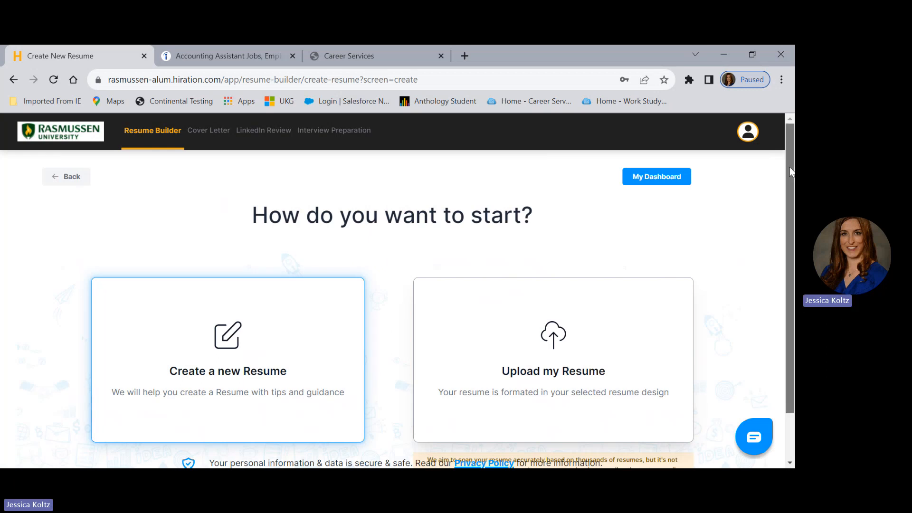
Choose to create a new resume and load the pre-written Accounting AS profile from the Business category.
scroll(790, 166, down, 2)
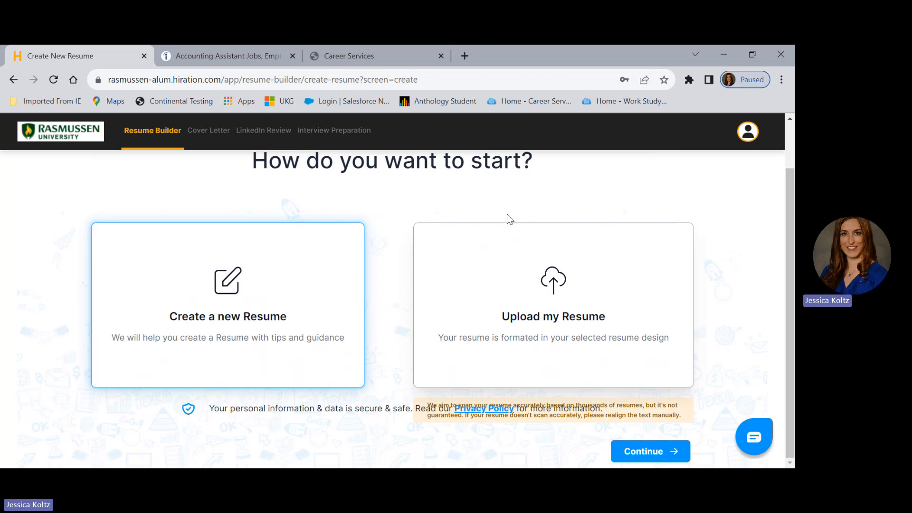
click(228, 309)
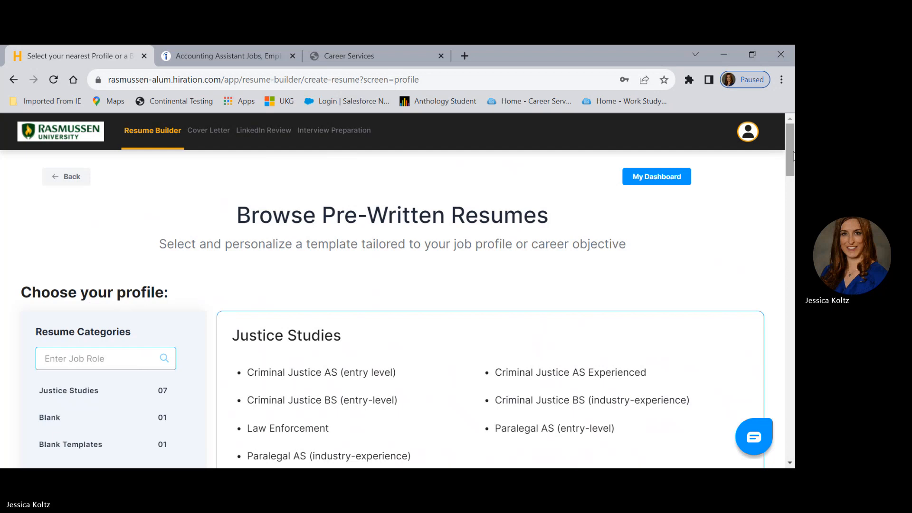
drag(793, 156, 793, 161)
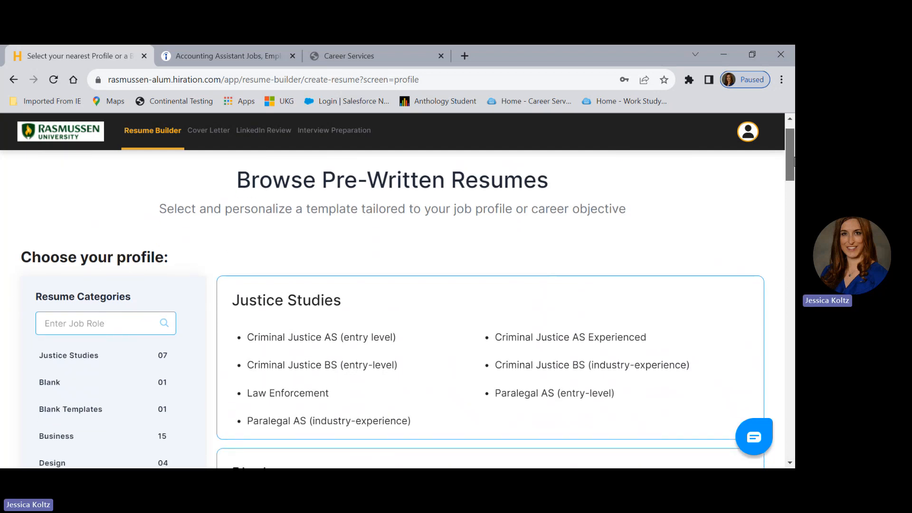
drag(793, 161, 794, 171)
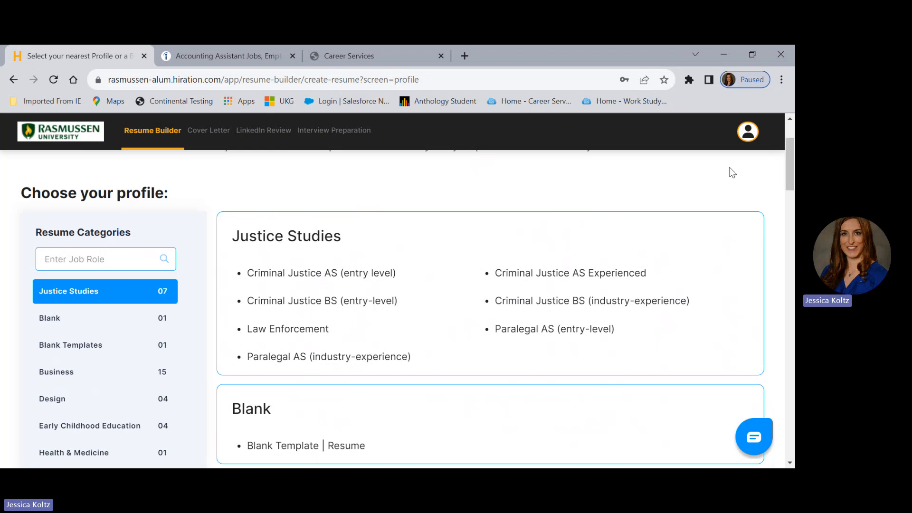
click(63, 376)
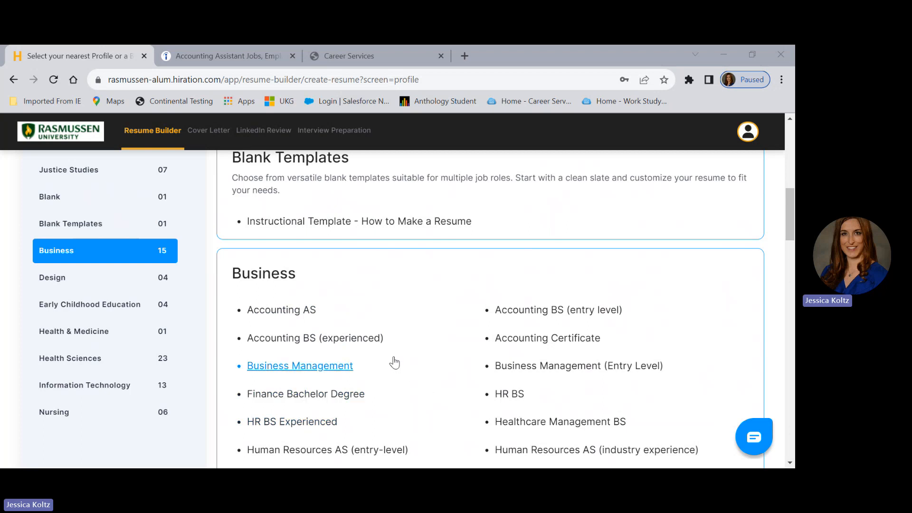
click(292, 314)
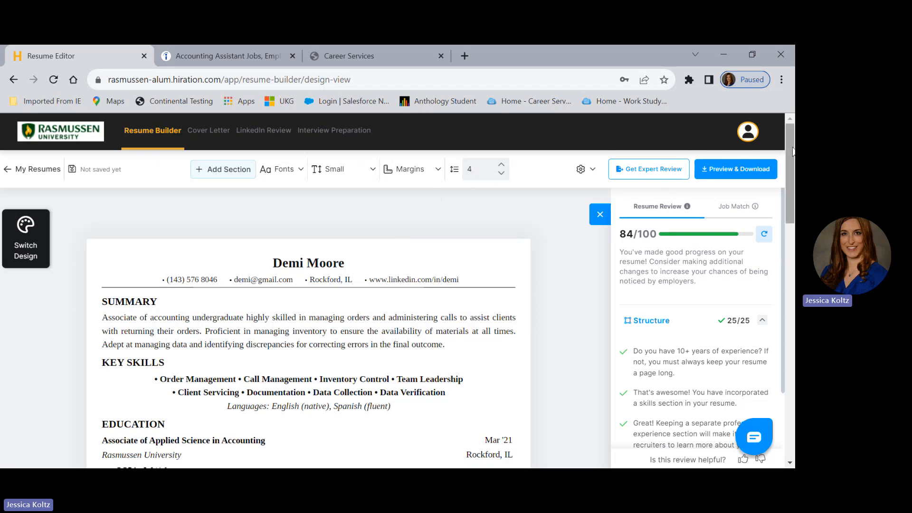
Add the sentence "Make changes." at the end of the resume's Summary paragraph.
drag(793, 151, 708, 169)
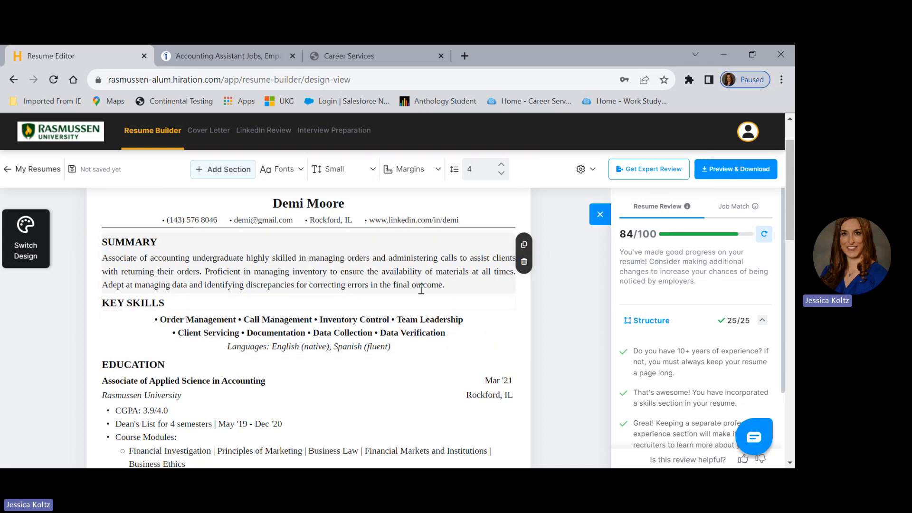
click(460, 282)
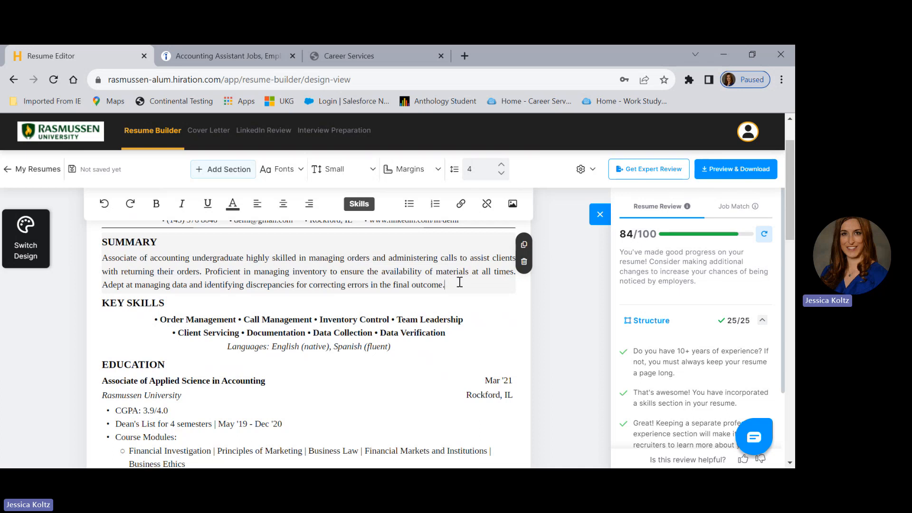
key(BackSpace)
key(BackSpace)
text(e. Make changes.)
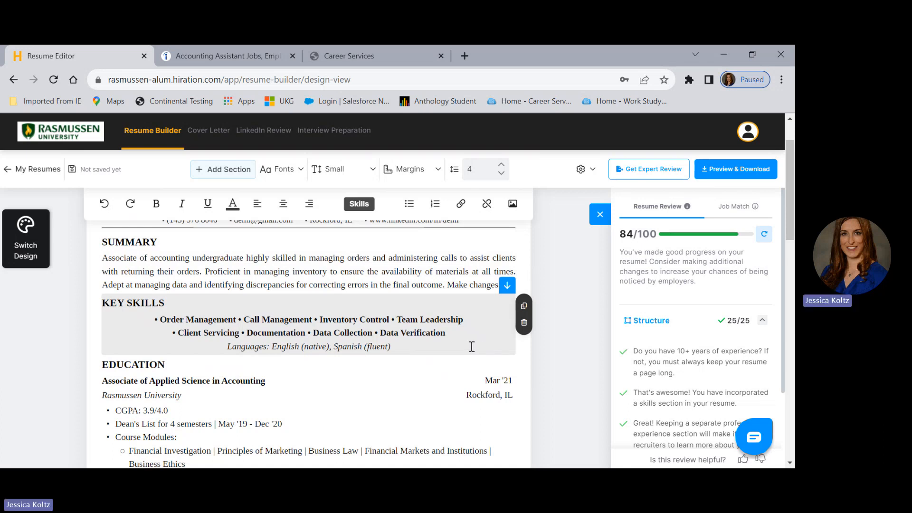
Set the end date of the Administrative Assistant job under Professional Experience to Present.
click(472, 347)
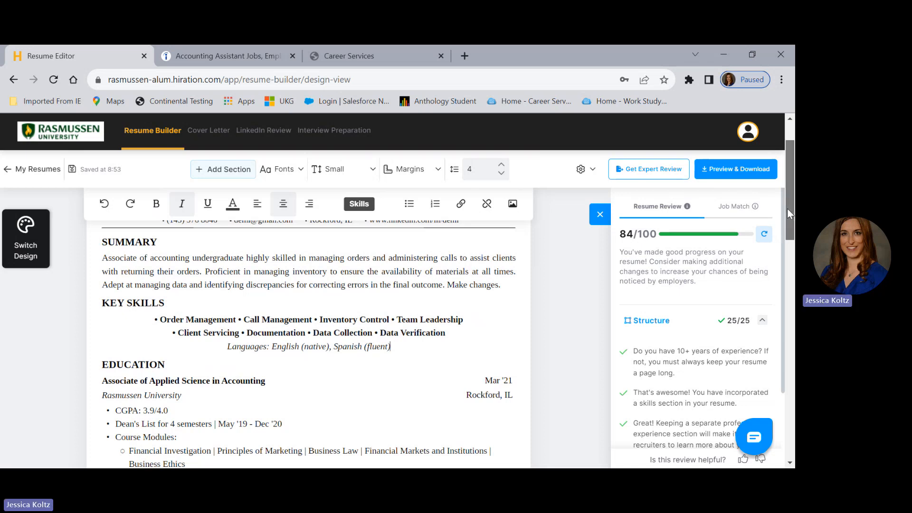
drag(787, 208, 794, 247)
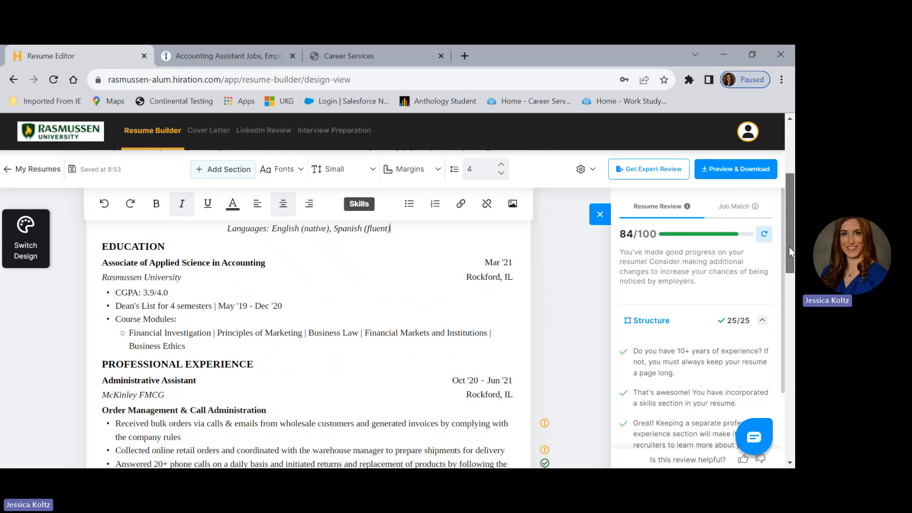
drag(791, 251, 795, 292)
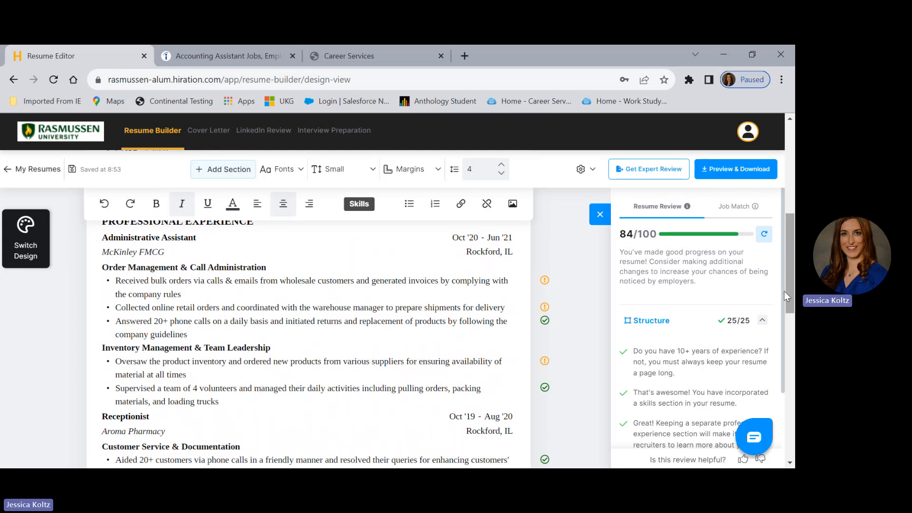
mouse_move(321, 276)
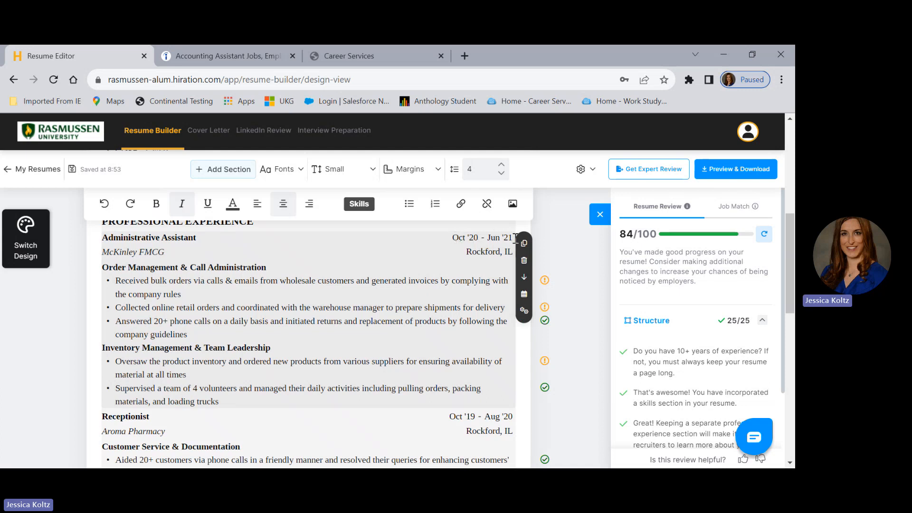
click(498, 237)
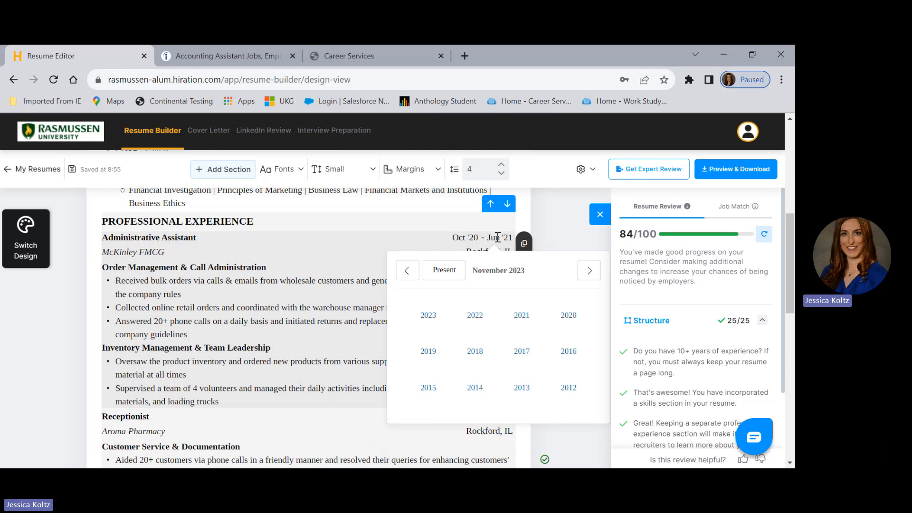
click(444, 272)
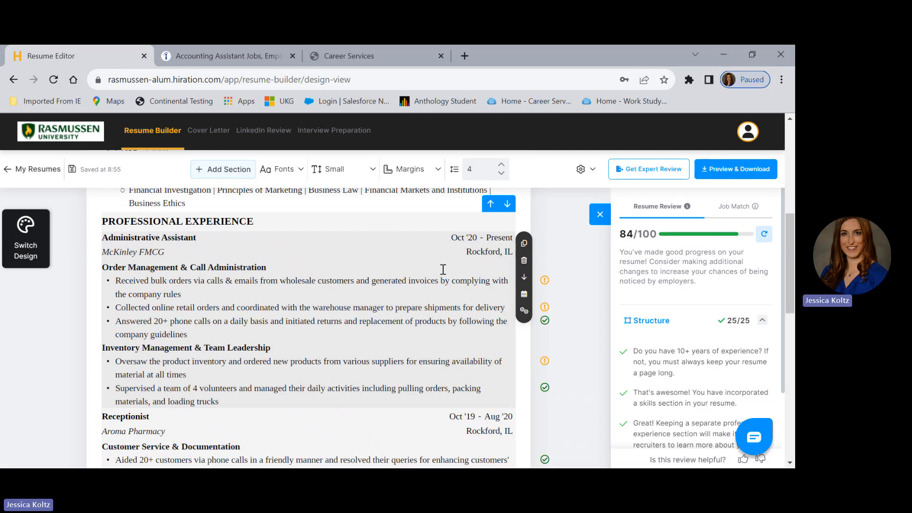
Move the Leadership & Community Involvement section above Professional Experience, trying out both section orders.
scroll(791, 295, down, 2)
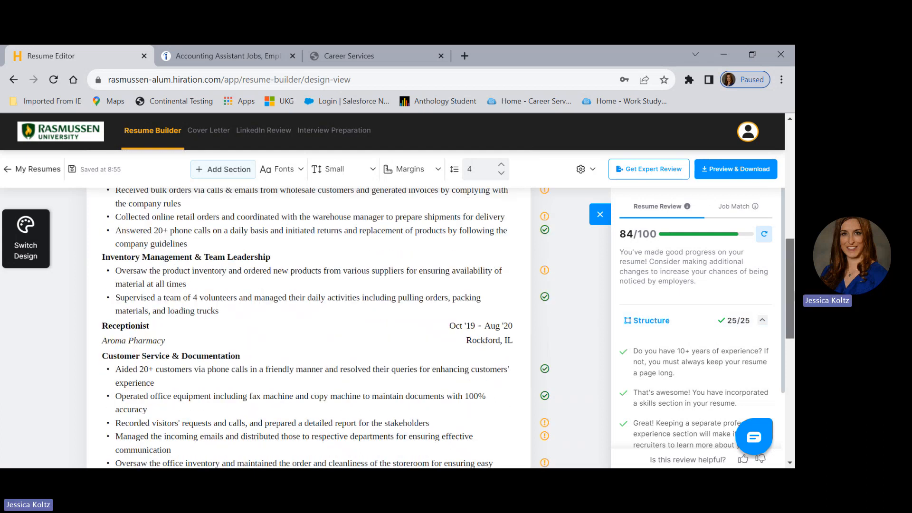
drag(789, 288, 788, 377)
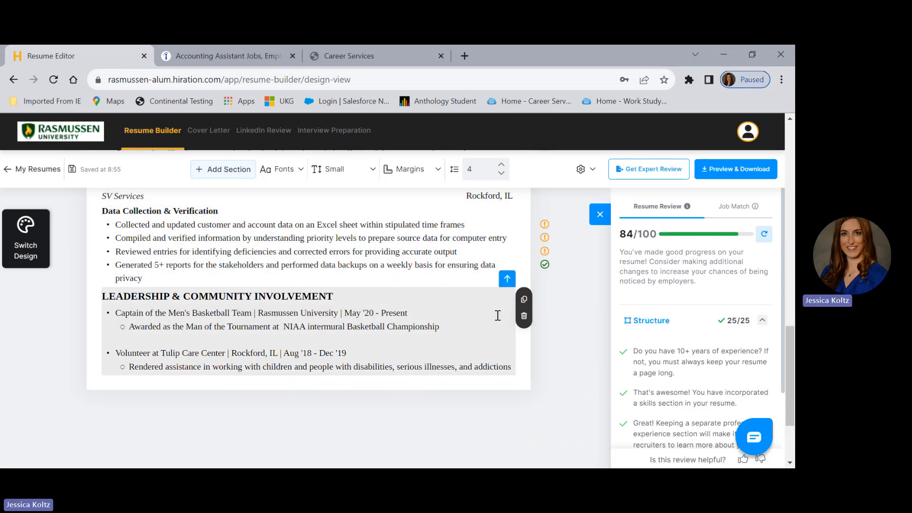
click(507, 280)
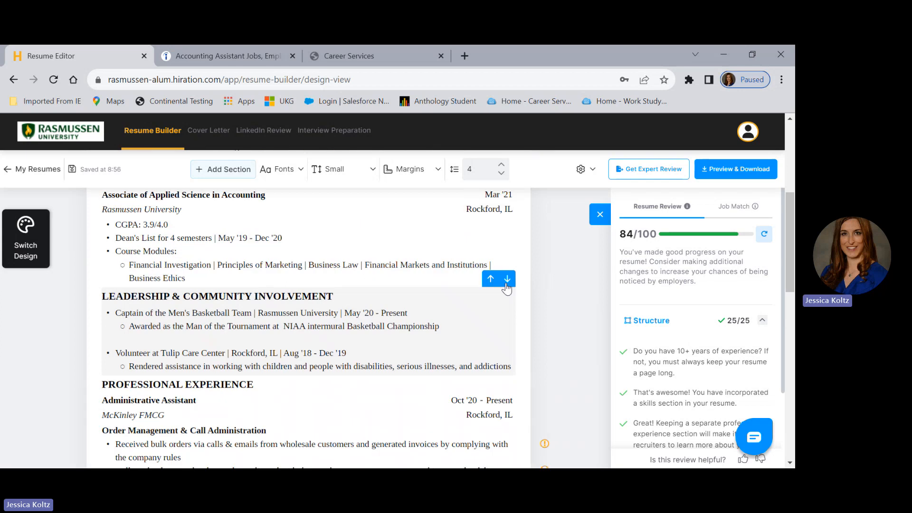
click(507, 279)
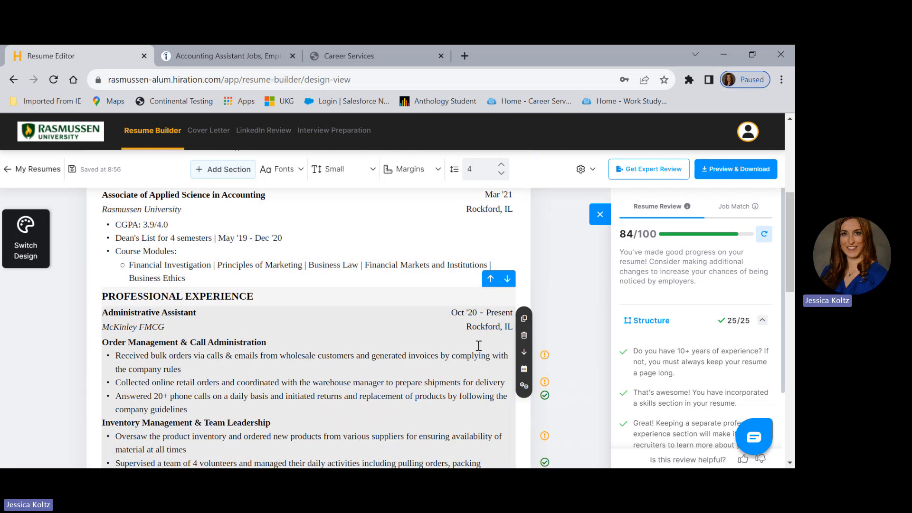
click(507, 281)
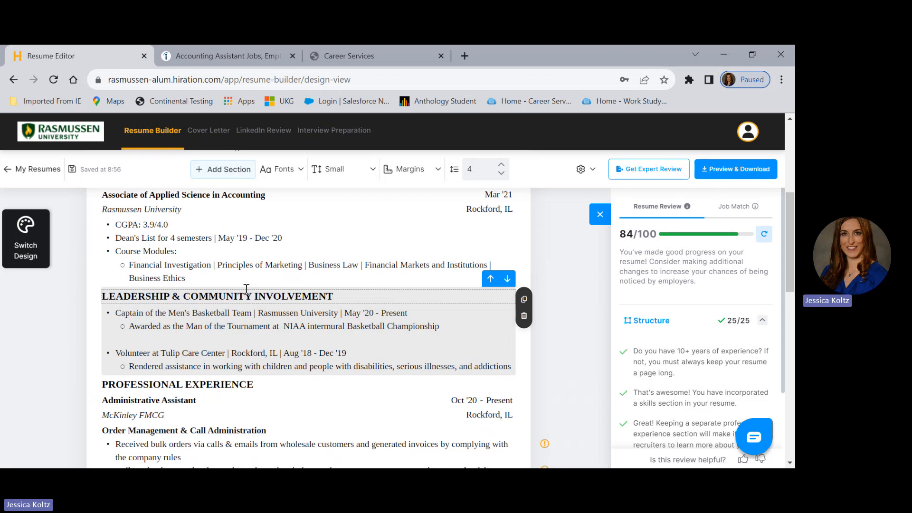
Switch the resume's design to the Royal Blue template and close the template chooser.
drag(792, 244, 785, 158)
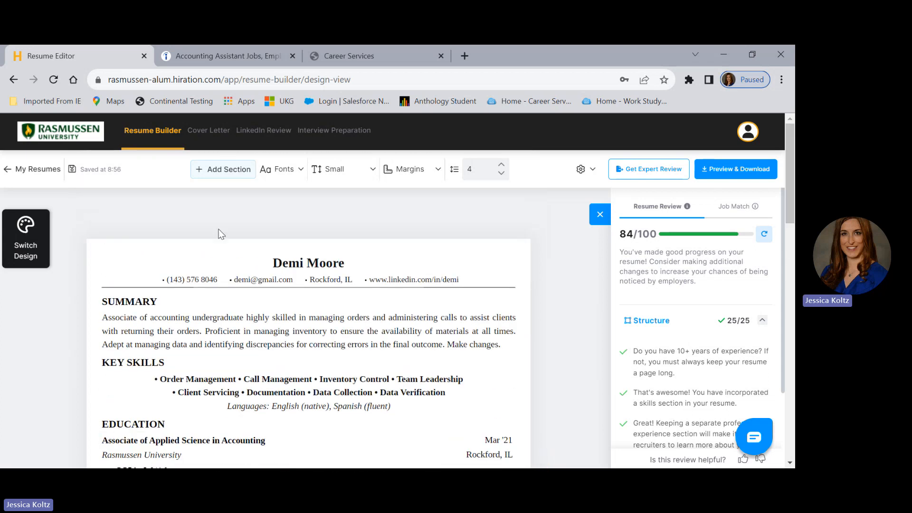
click(20, 245)
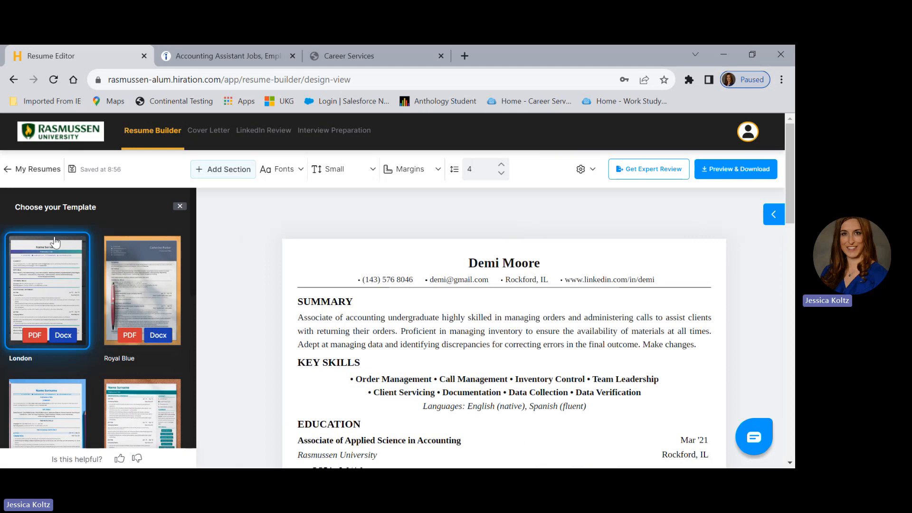
click(146, 287)
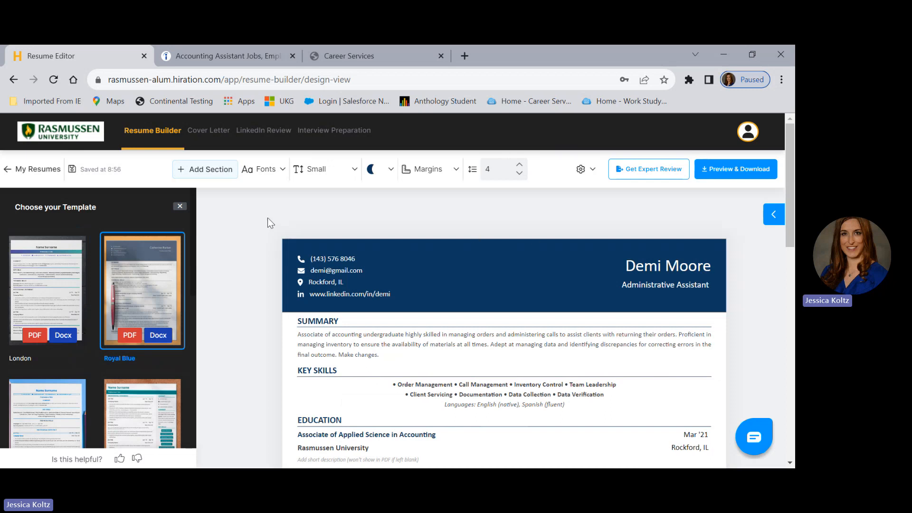
click(180, 207)
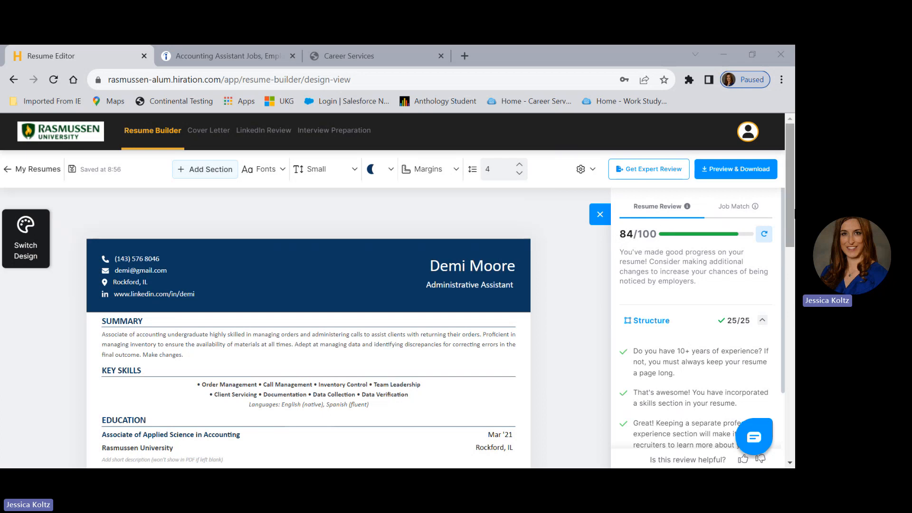
Review the resume score's Bullet Analysis and examine the feedback on the last three Customer Service & Documentation bullets of the Receptionist job.
drag(793, 210, 794, 214)
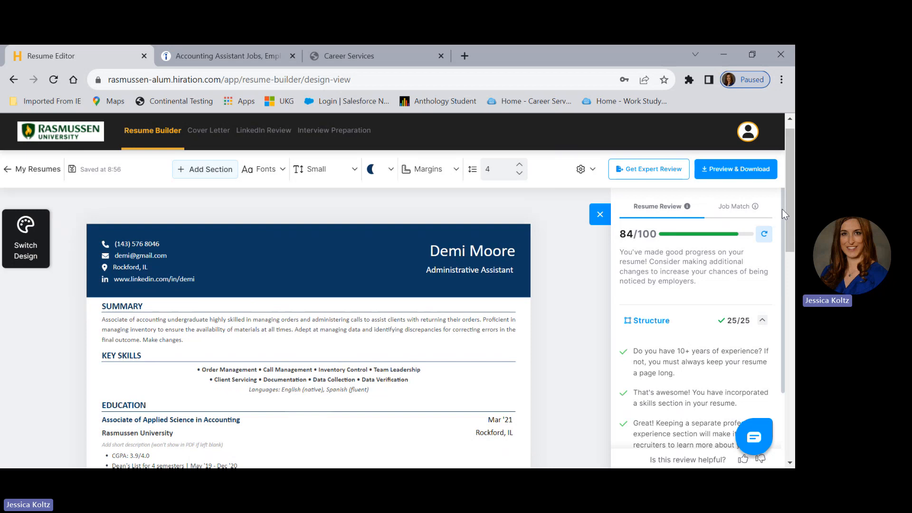
drag(782, 209, 767, 360)
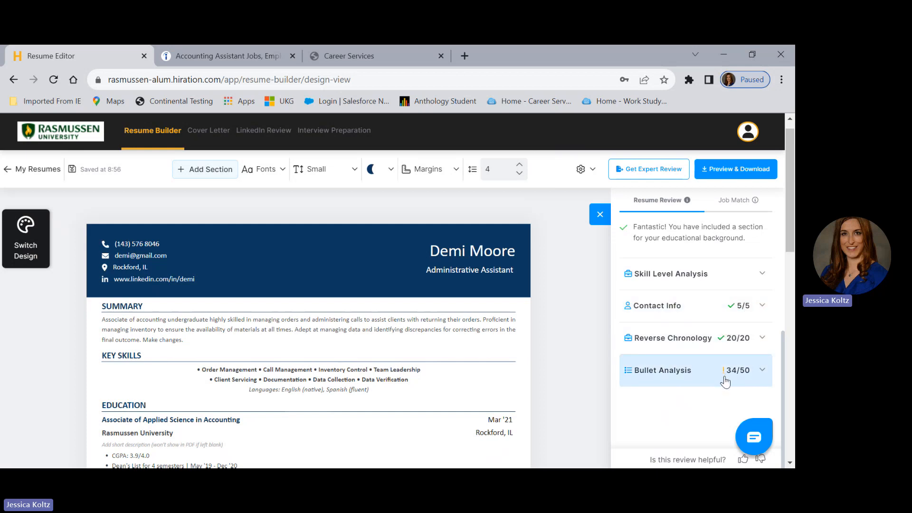
click(760, 376)
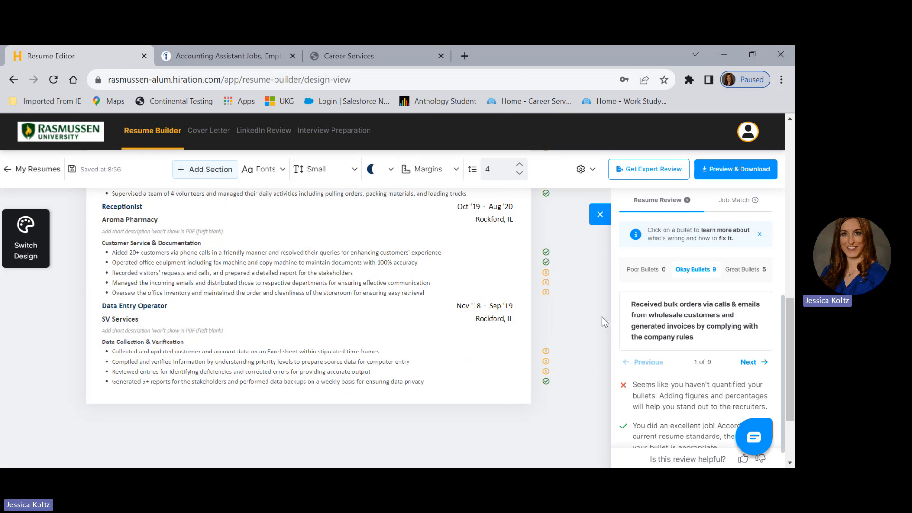
click(545, 274)
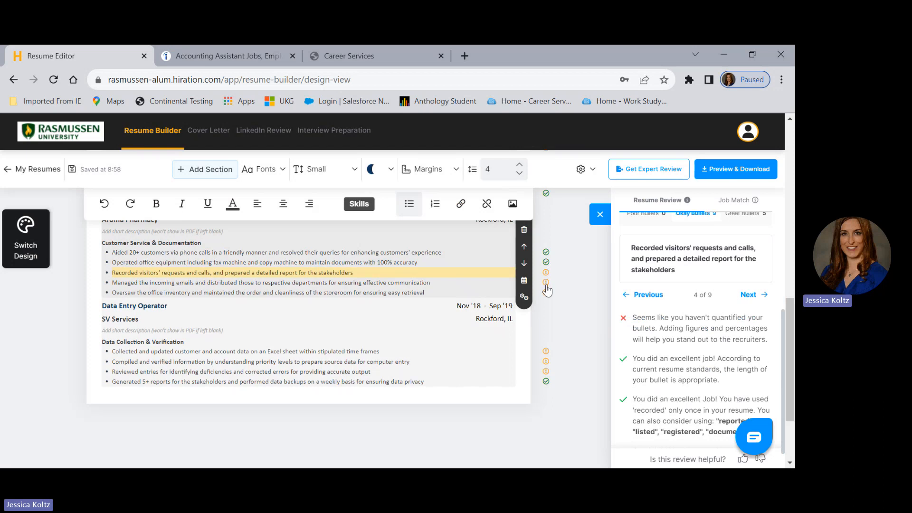
click(546, 284)
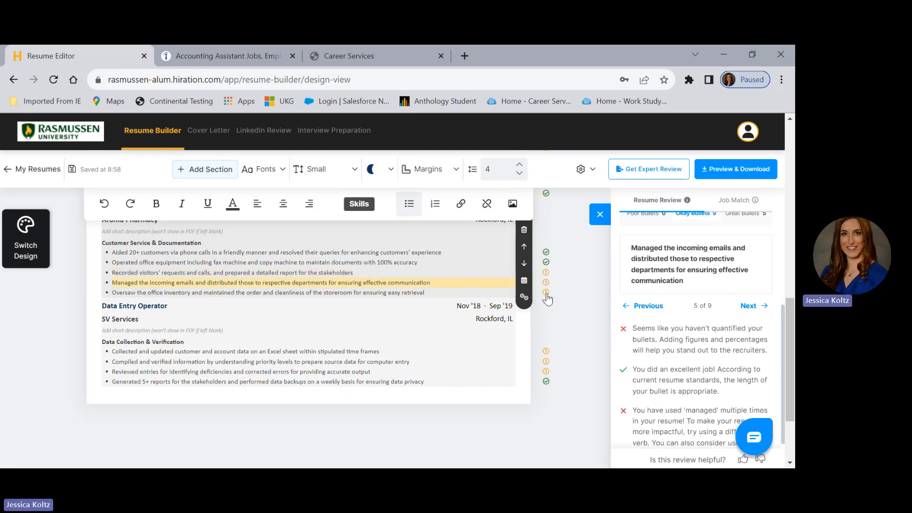
click(547, 294)
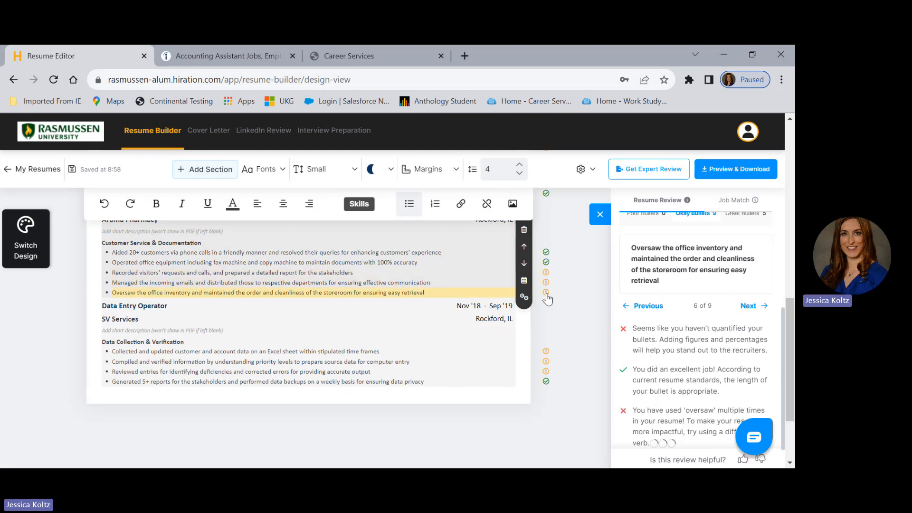
click(449, 295)
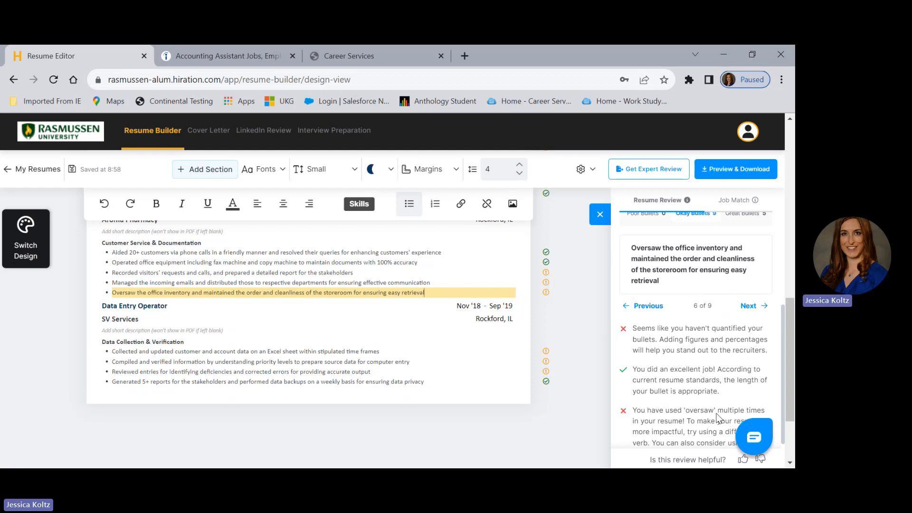
Open Job Match for the resume and copy the selected Accounting Assistant job description from the Indeed posting.
click(736, 200)
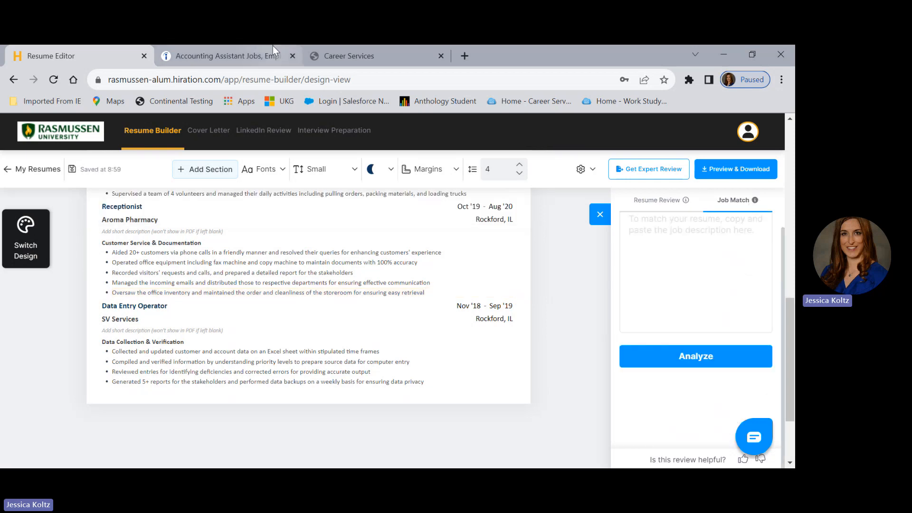
click(200, 56)
right_click(425, 292)
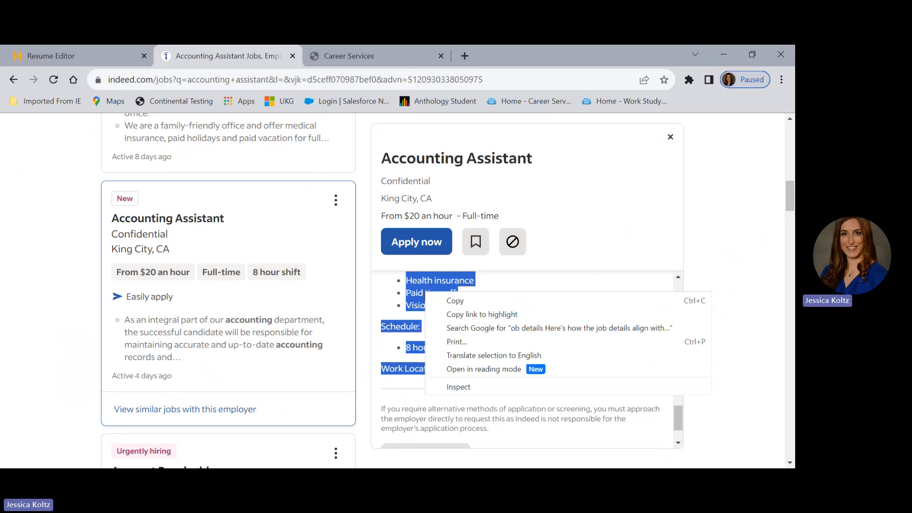
click(455, 301)
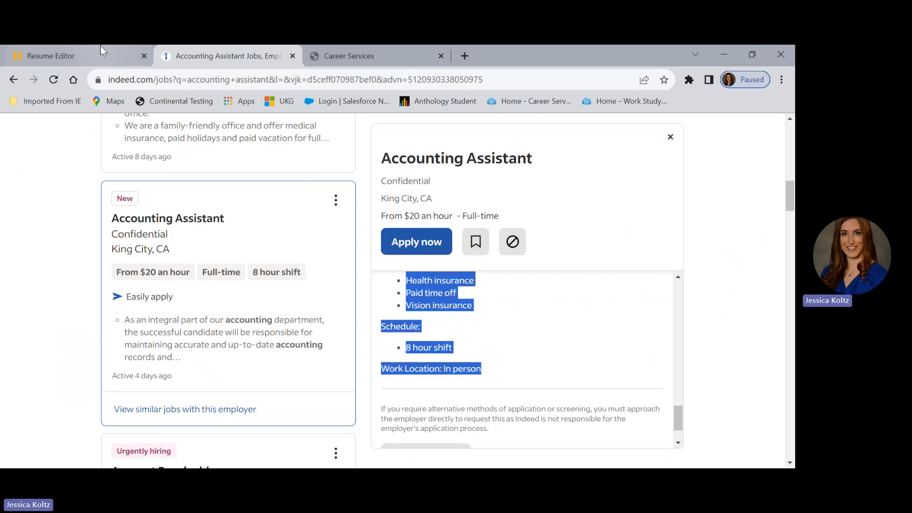
Switch back to the resume editor, paste the copied job description into Job Match and analyze it against the resume.
click(90, 52)
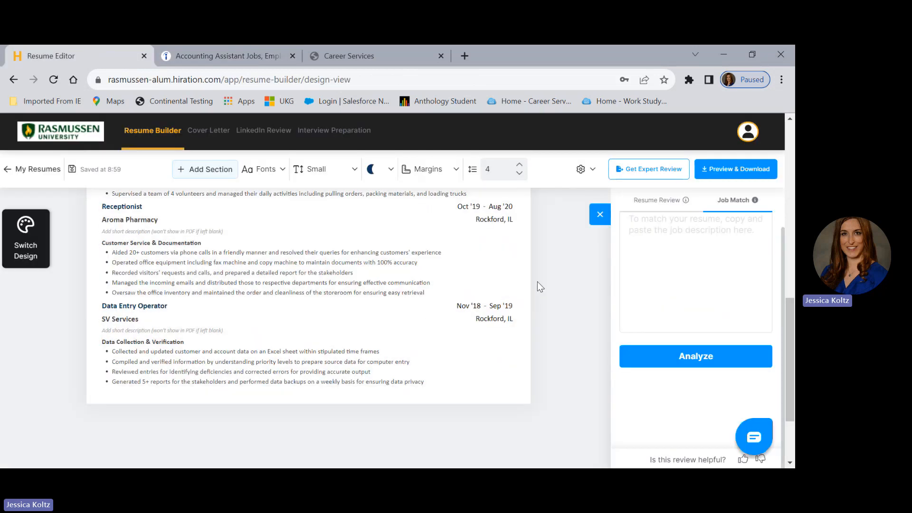
click(666, 240)
right_click(666, 240)
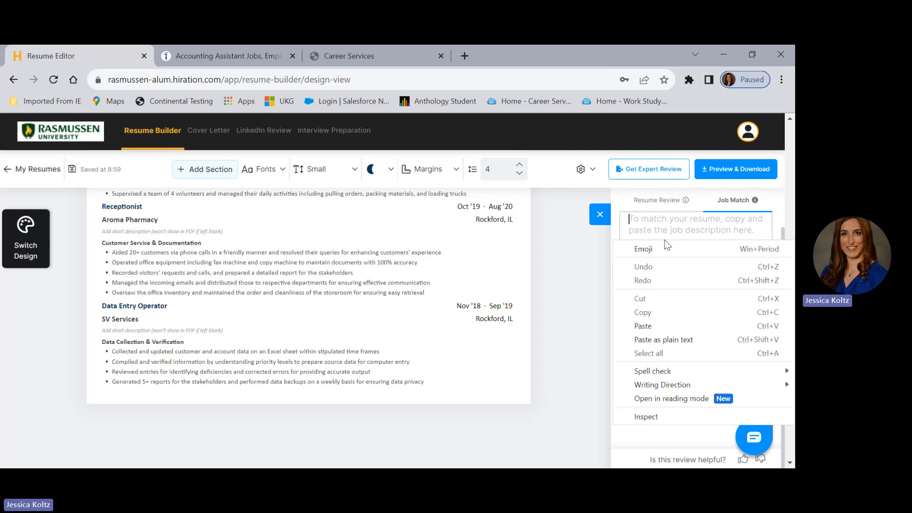
click(644, 326)
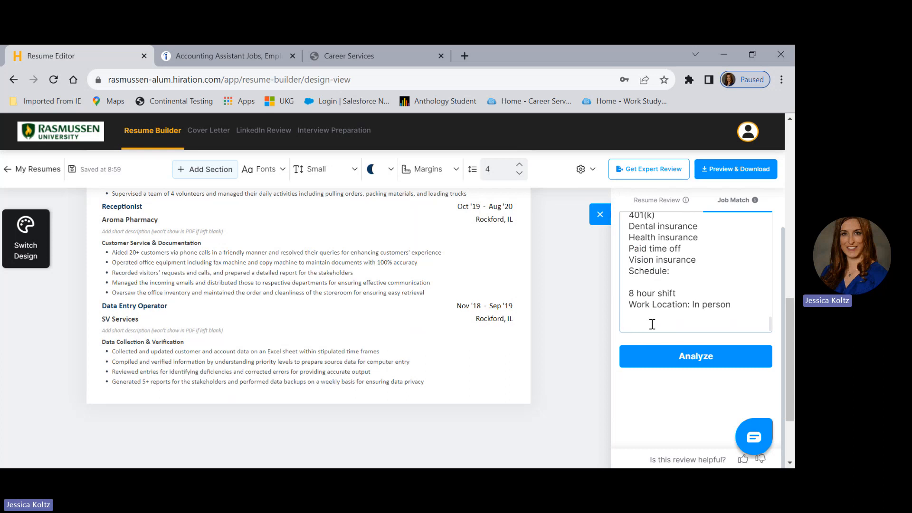
click(671, 361)
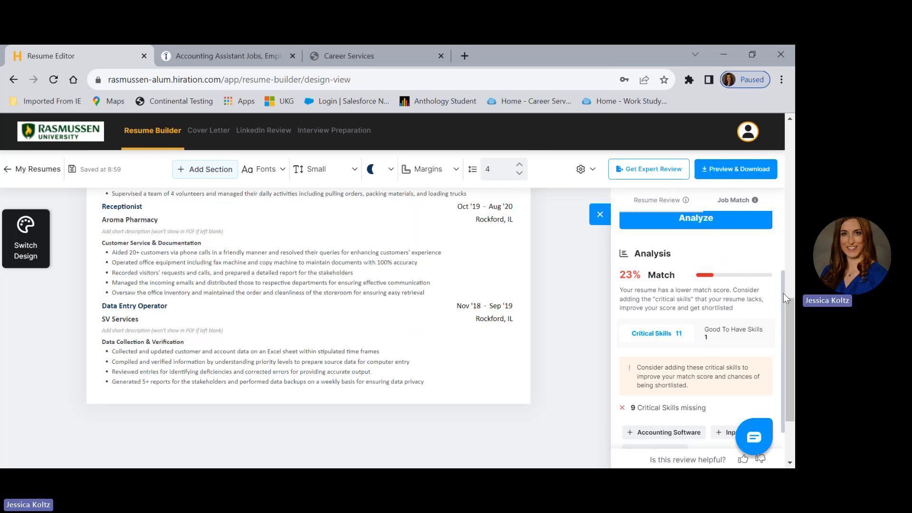
Examine the job match analysis for missing and found critical skills, comparing them with the resume's sections.
drag(783, 294, 781, 317)
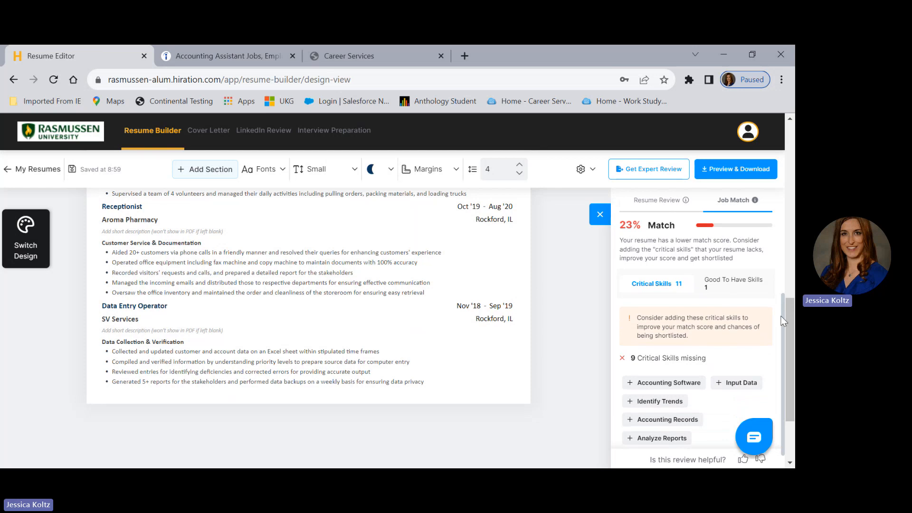
drag(781, 317, 781, 320)
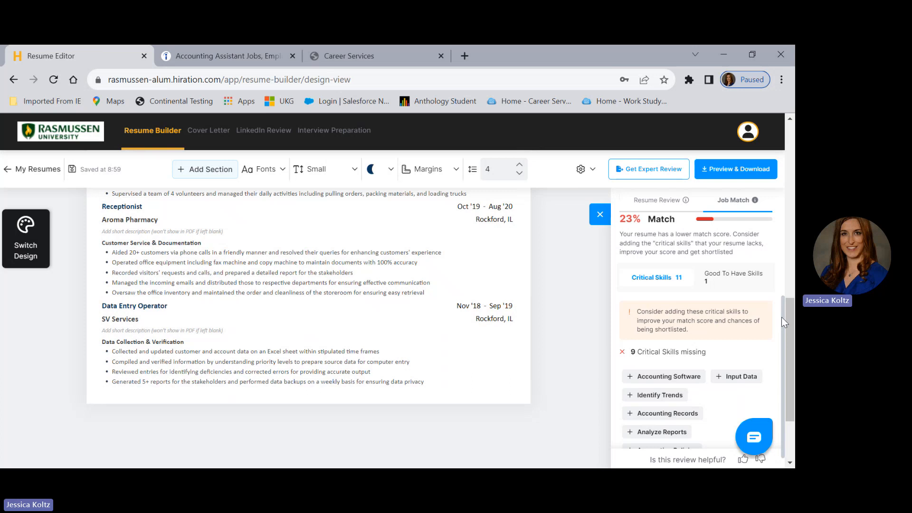
drag(782, 318, 772, 371)
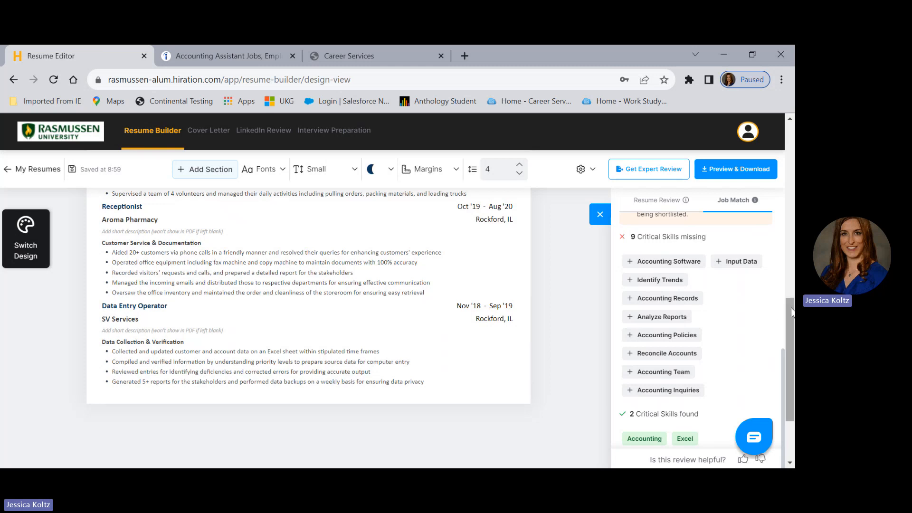
drag(792, 312, 785, 165)
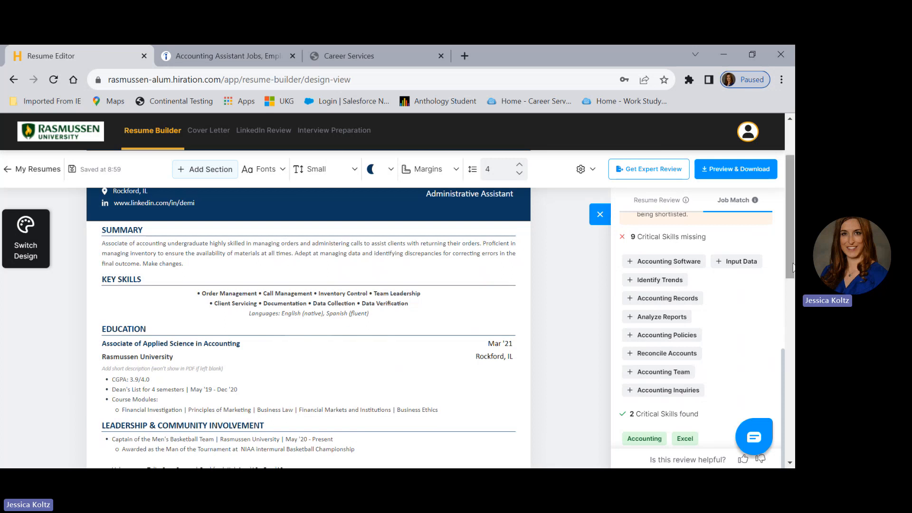
drag(794, 264, 793, 331)
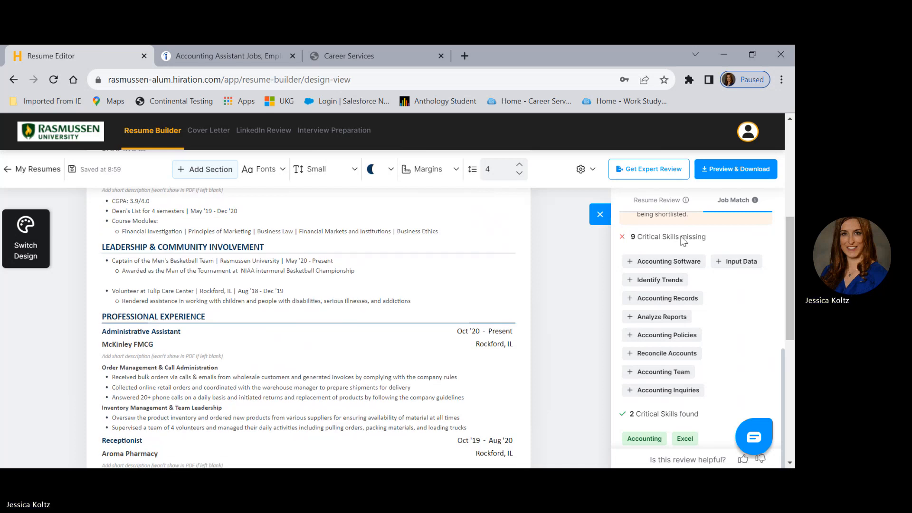
drag(793, 339, 793, 368)
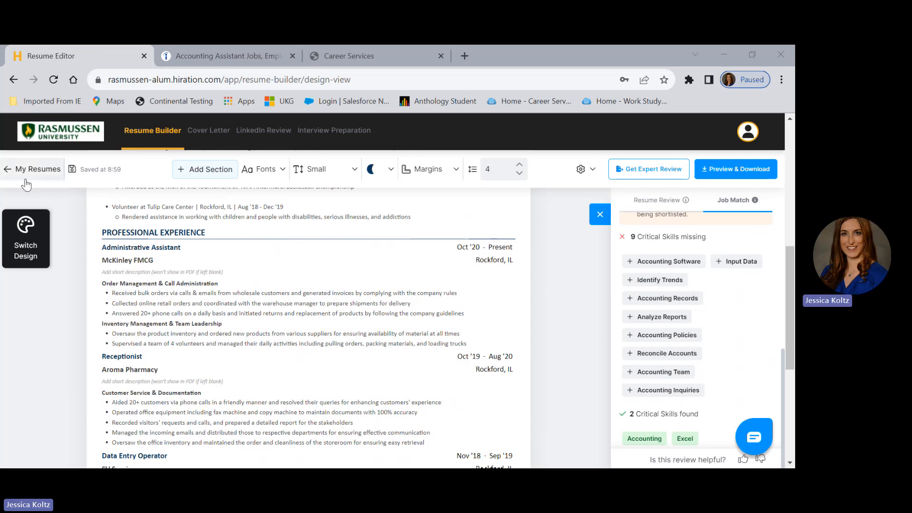
Return to the list of resumes and rename Resume 5 as "Accounting Assistant Resume".
click(19, 172)
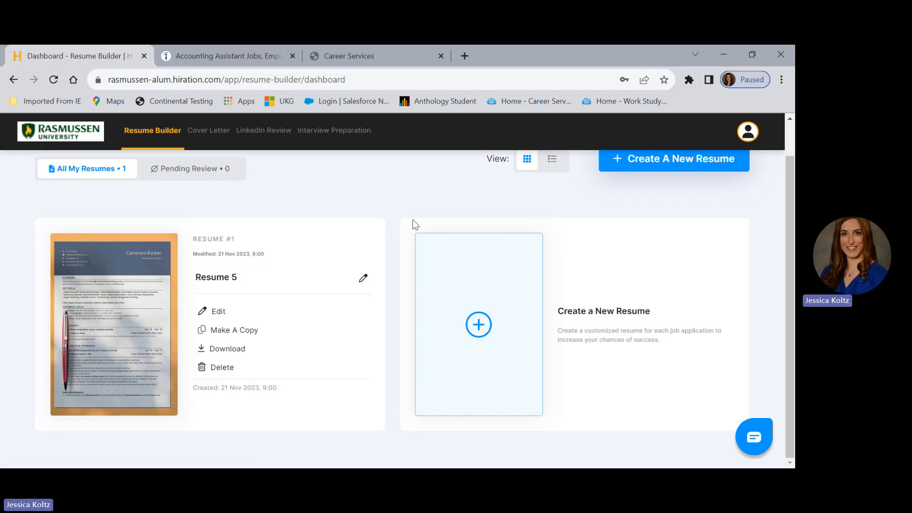
click(363, 279)
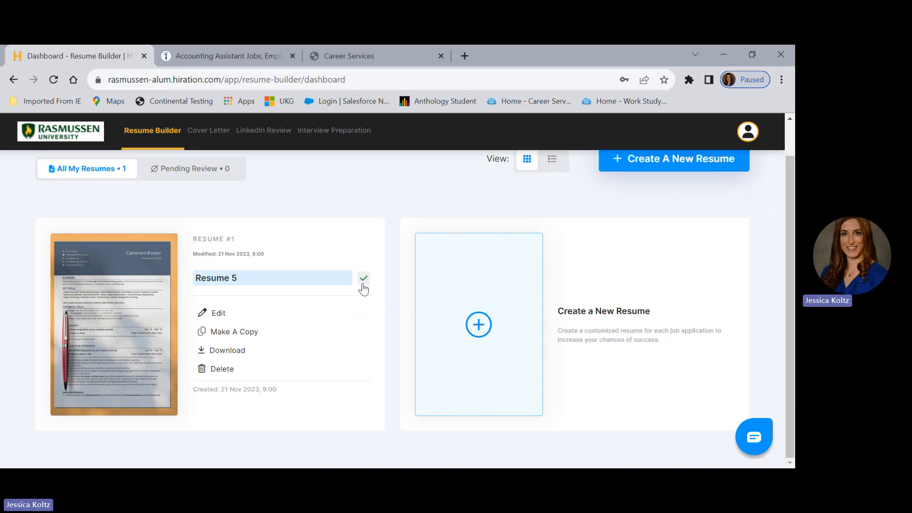
key(BackSpace)
key(BackSpace)
key(BackSpace)
key(BackSpace)
key(BackSpace)
key(BackSpace)
key(BackSpace)
key(BackSpace)
text(Accounting Assistant Resume)
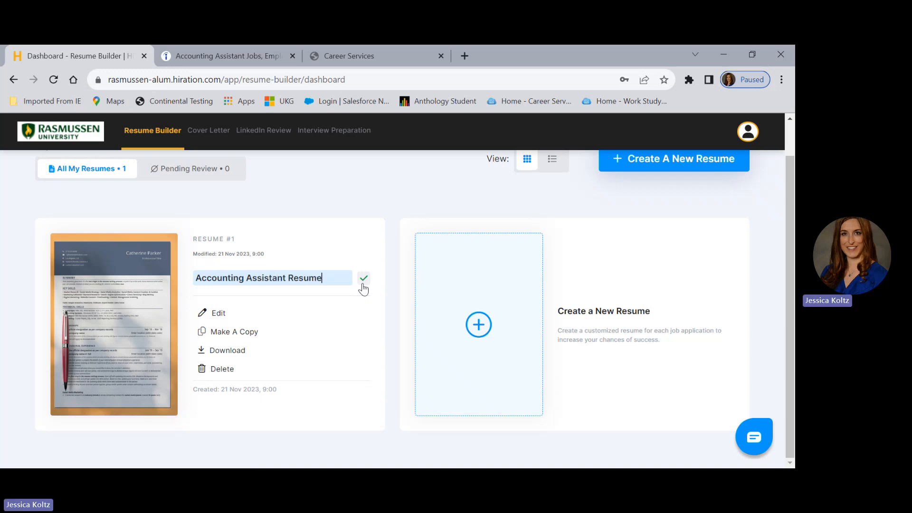
click(363, 279)
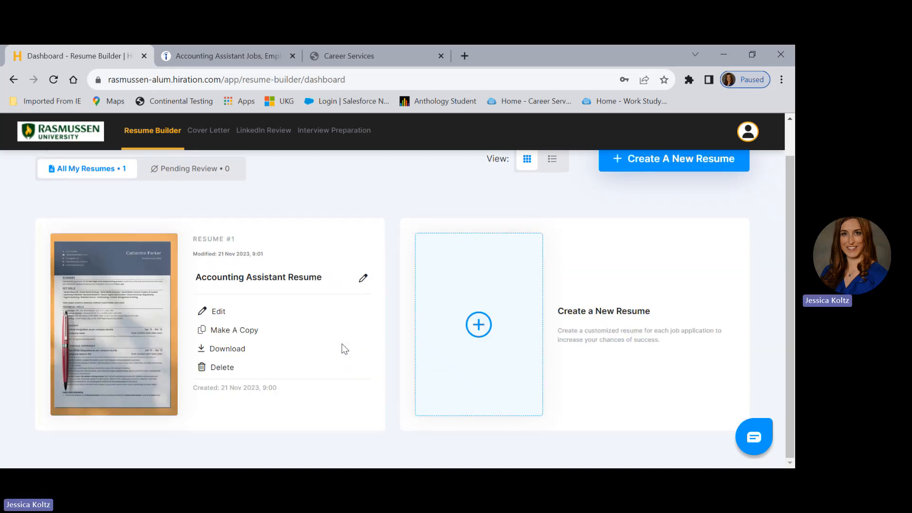
View the PDF and Word download options for the Accounting Assistant Resume, then close the preview and return to the resume list.
click(234, 350)
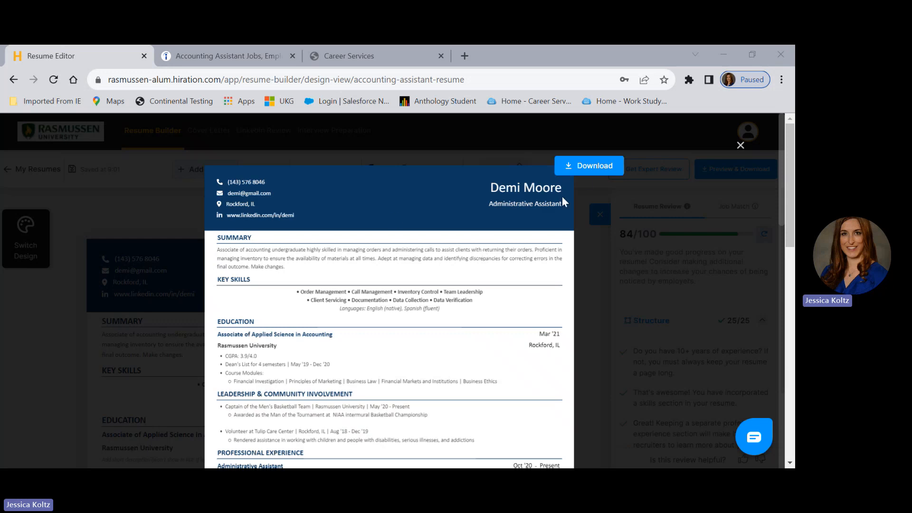
click(588, 177)
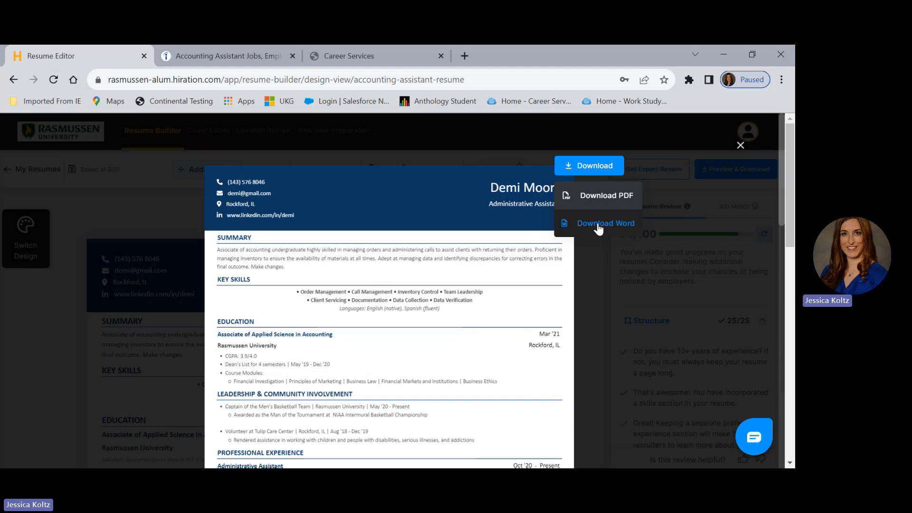
click(741, 145)
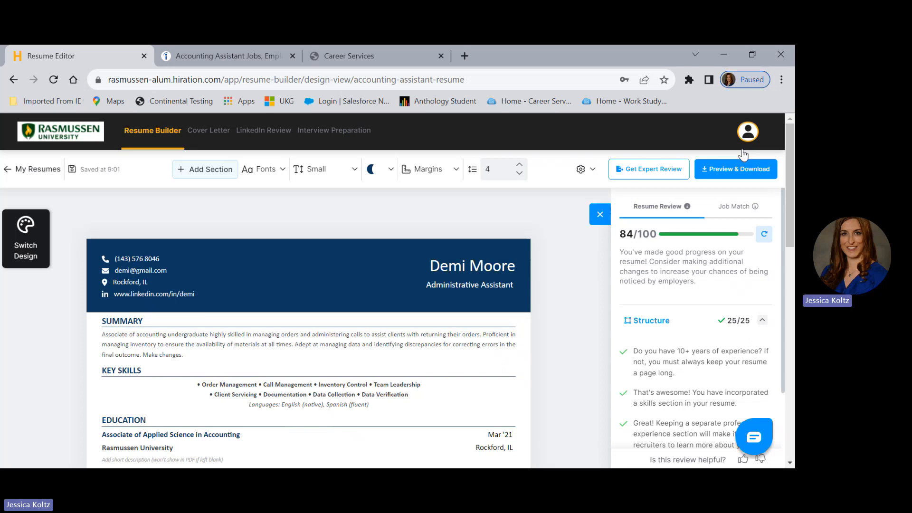
click(33, 169)
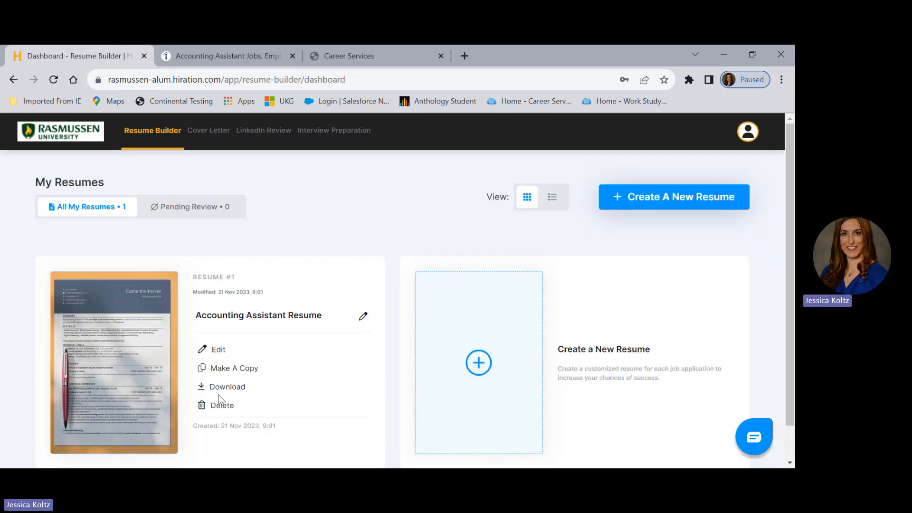